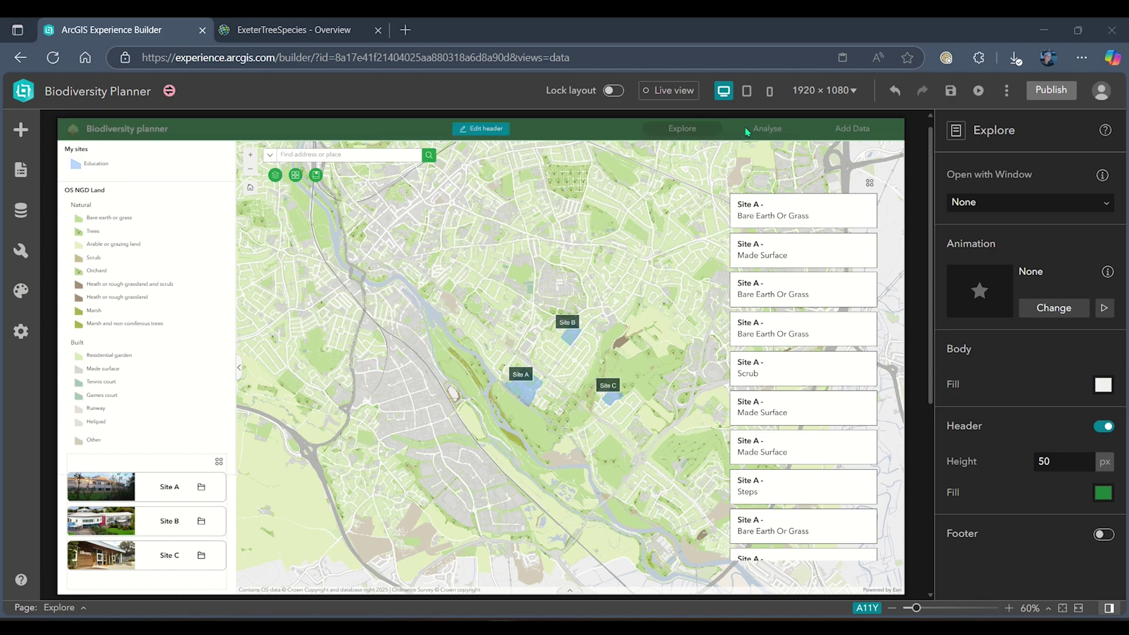
# Preview the app in Live view, zoom and pan to Sites A, B and C, and glance at ExeterTreeSpecies
pyautogui.click(685, 92)
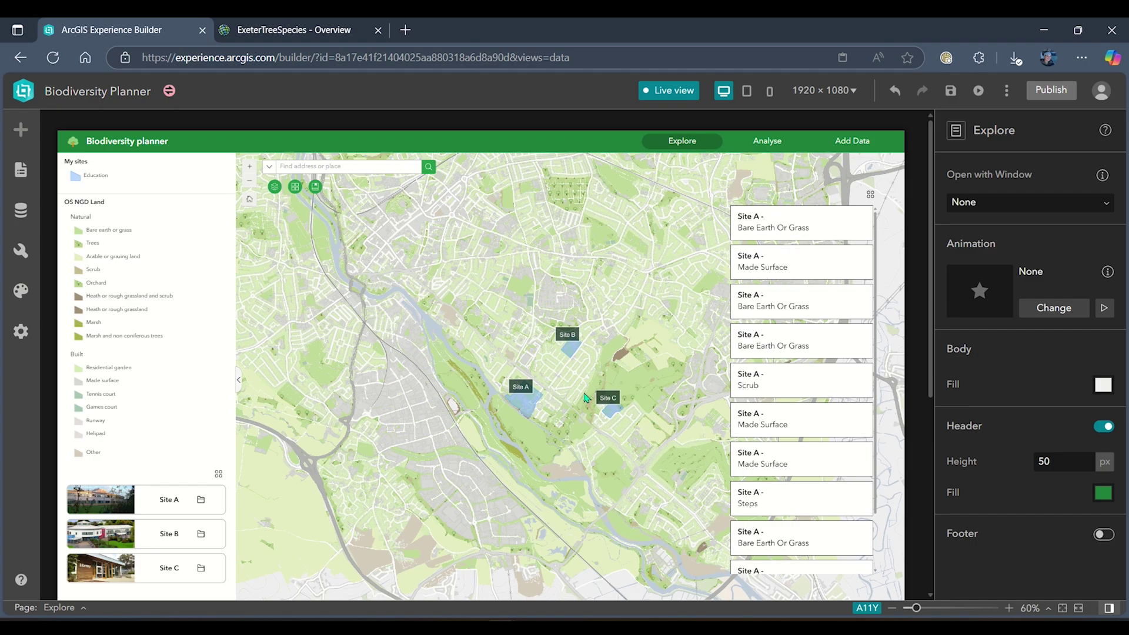
pyautogui.scroll(3, 576, 398)
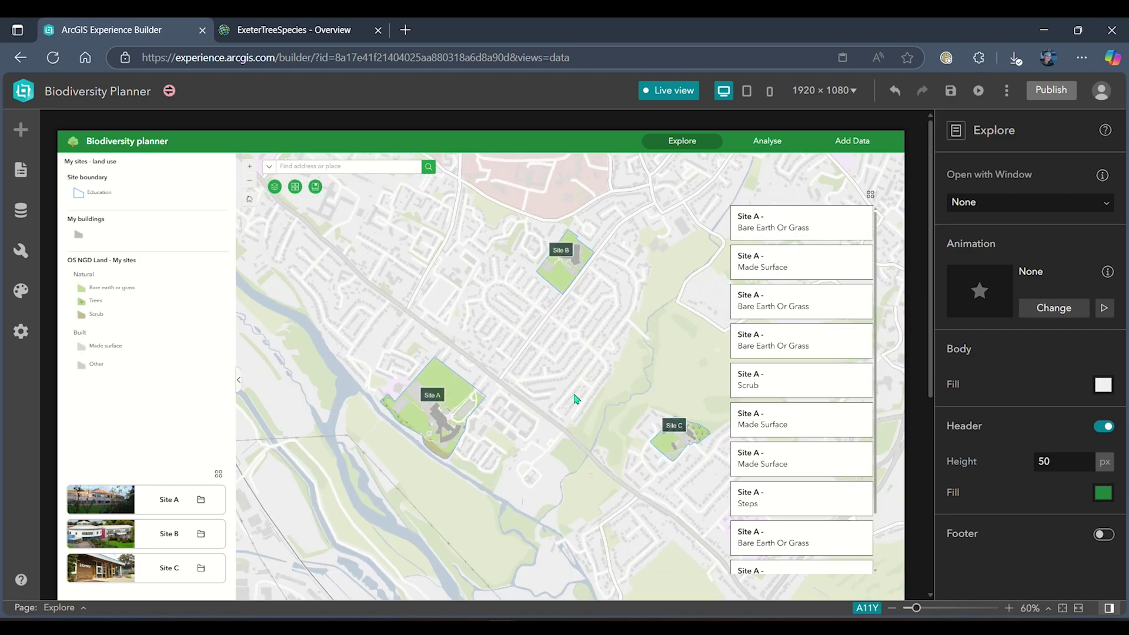
pyautogui.moveTo(577, 398)
pyautogui.mouseDown()
pyautogui.moveTo(597, 366)
pyautogui.moveTo(575, 386)
pyautogui.mouseUp()
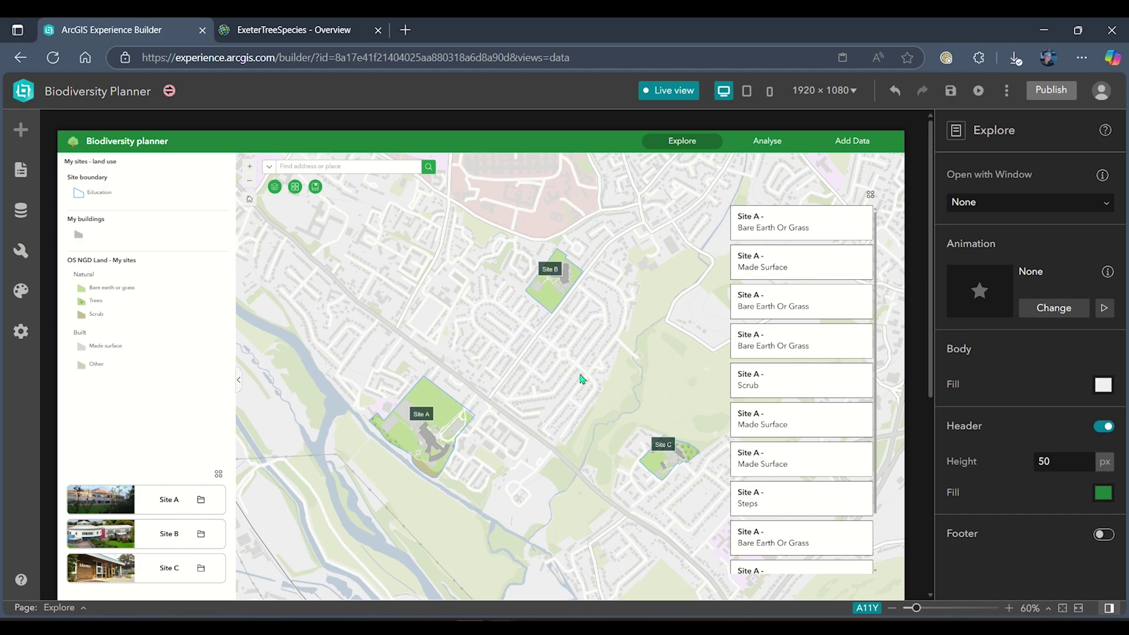
pyautogui.click(342, 34)
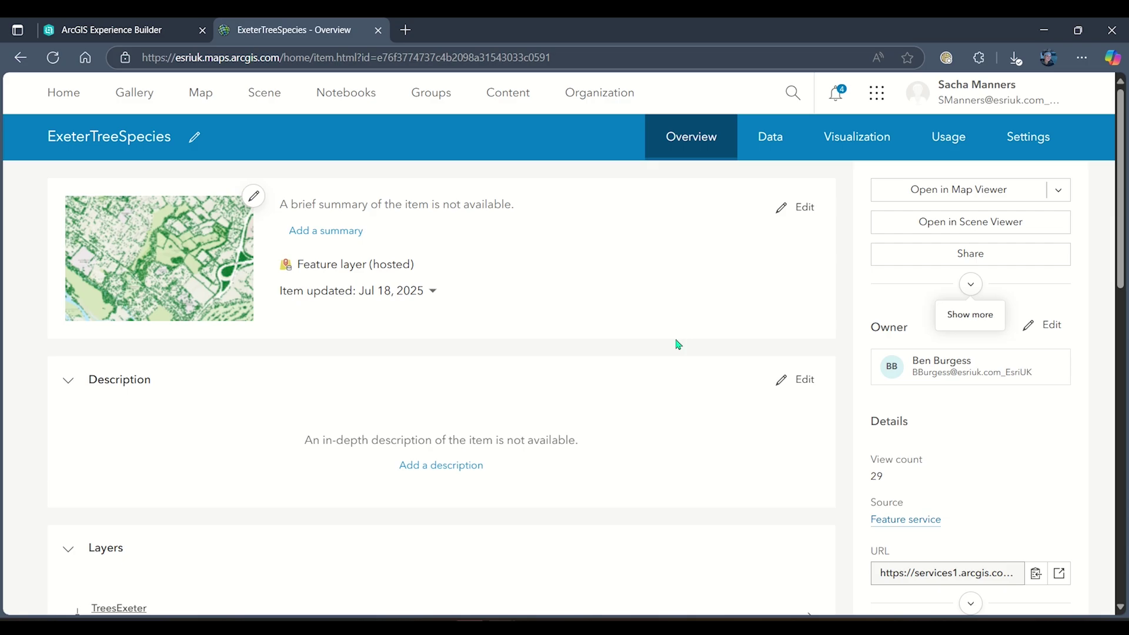
pyautogui.click(177, 25)
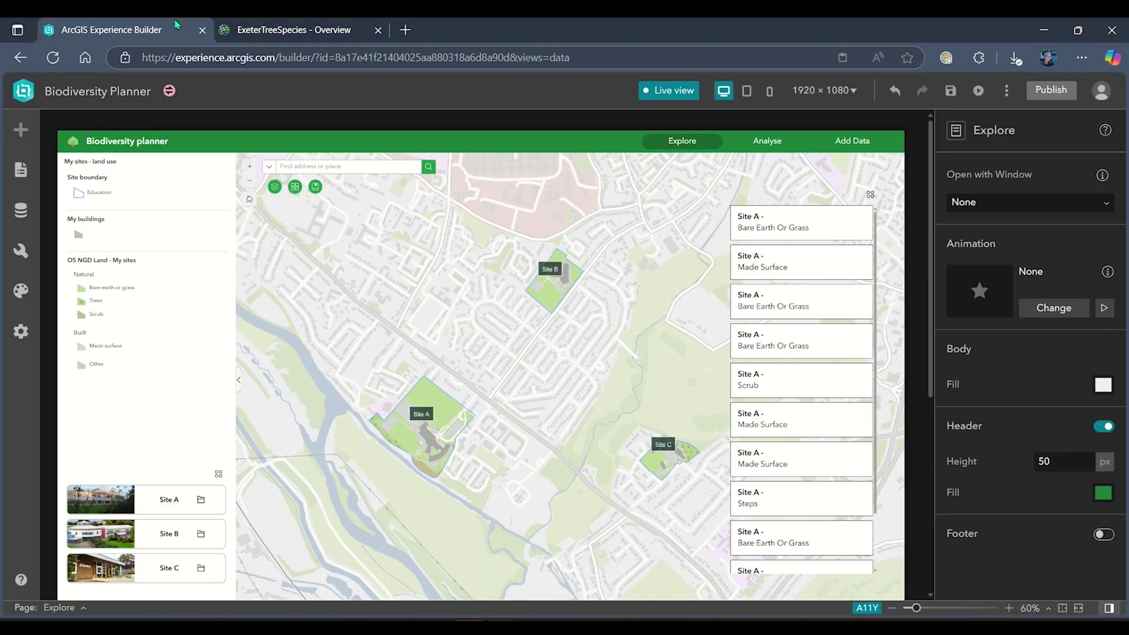
# Add a new Arcade data source from the app's Data panel
pyautogui.click(32, 212)
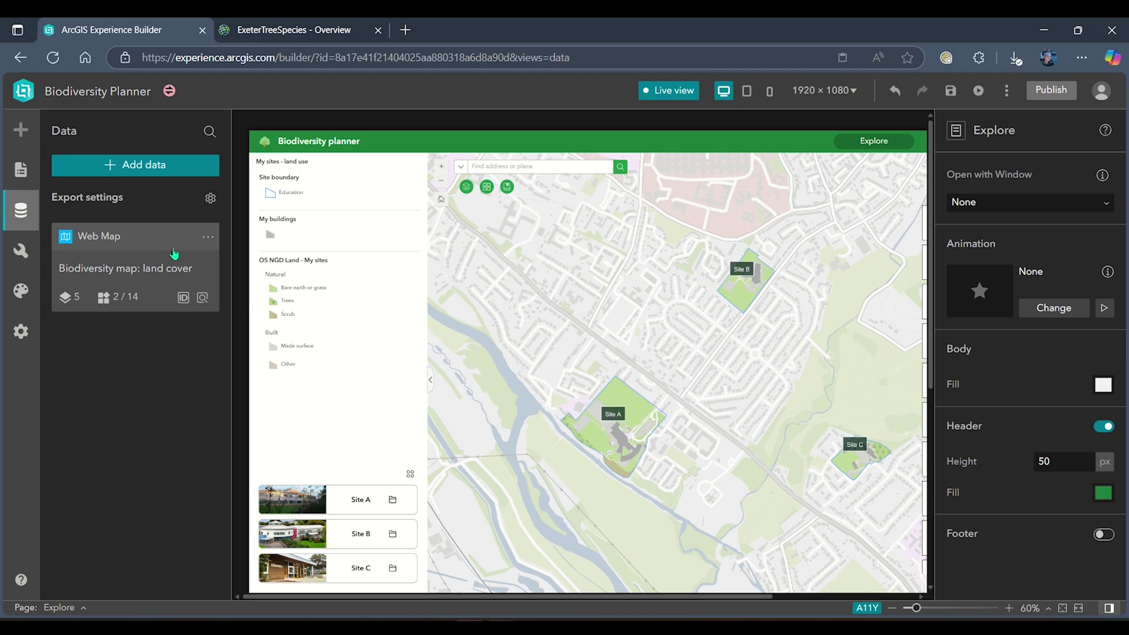
pyautogui.click(176, 168)
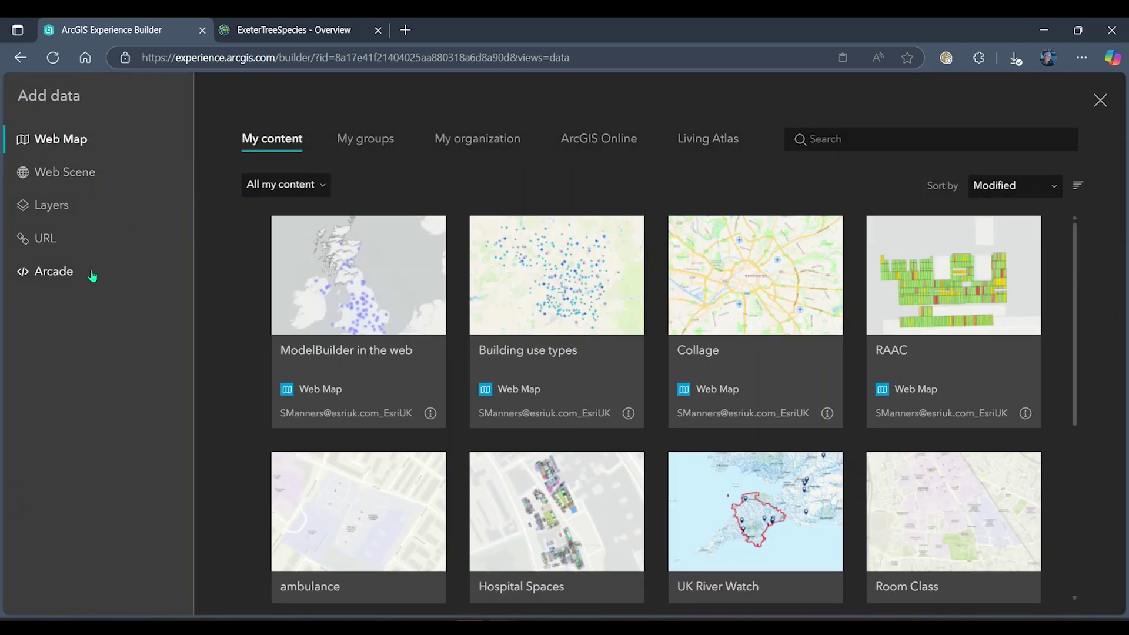
pyautogui.click(77, 274)
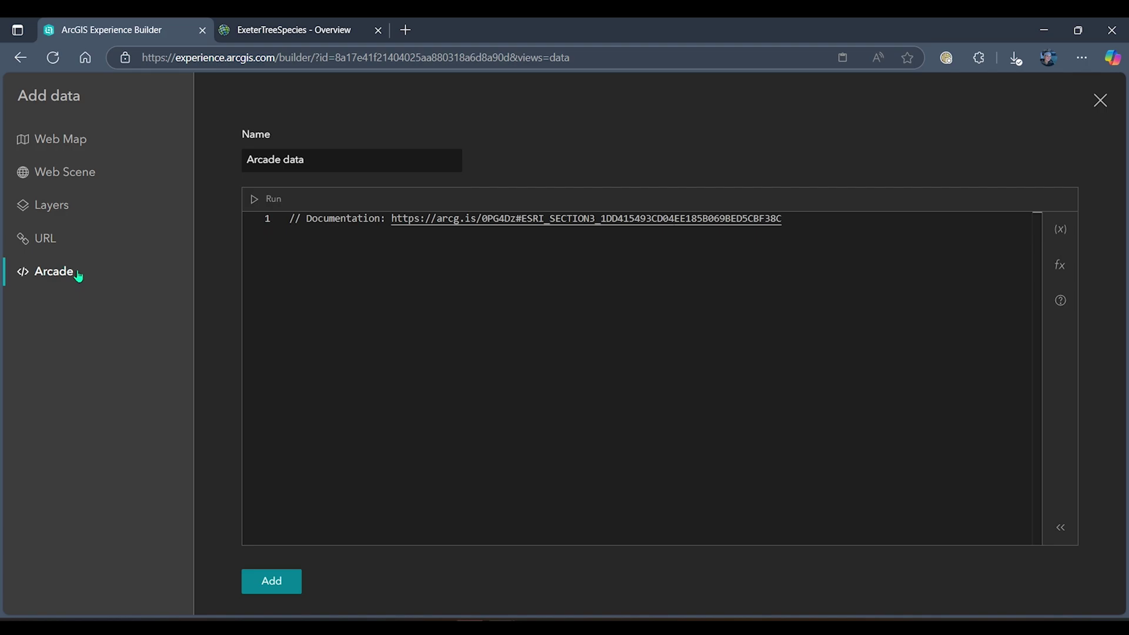
# Replace the default comment with the pasted portalDict script and place the cursor in portalUrl
pyautogui.hotkey('ctrl', 'shift', 'Left')
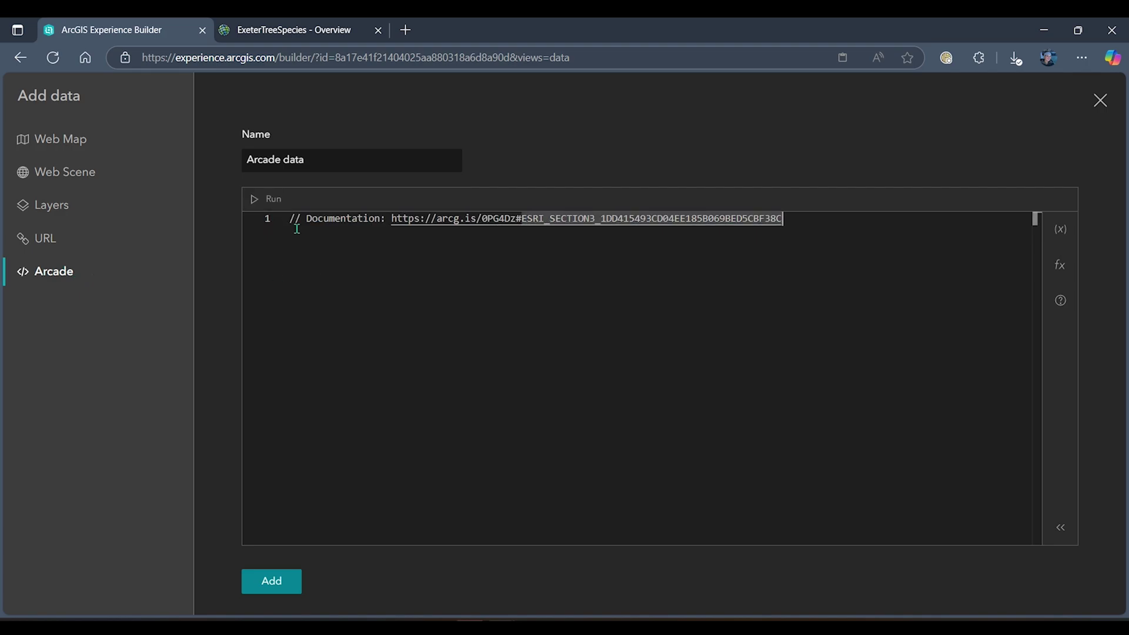
pyautogui.hotkey('shift', 'Home')
pyautogui.press('BackSpace')
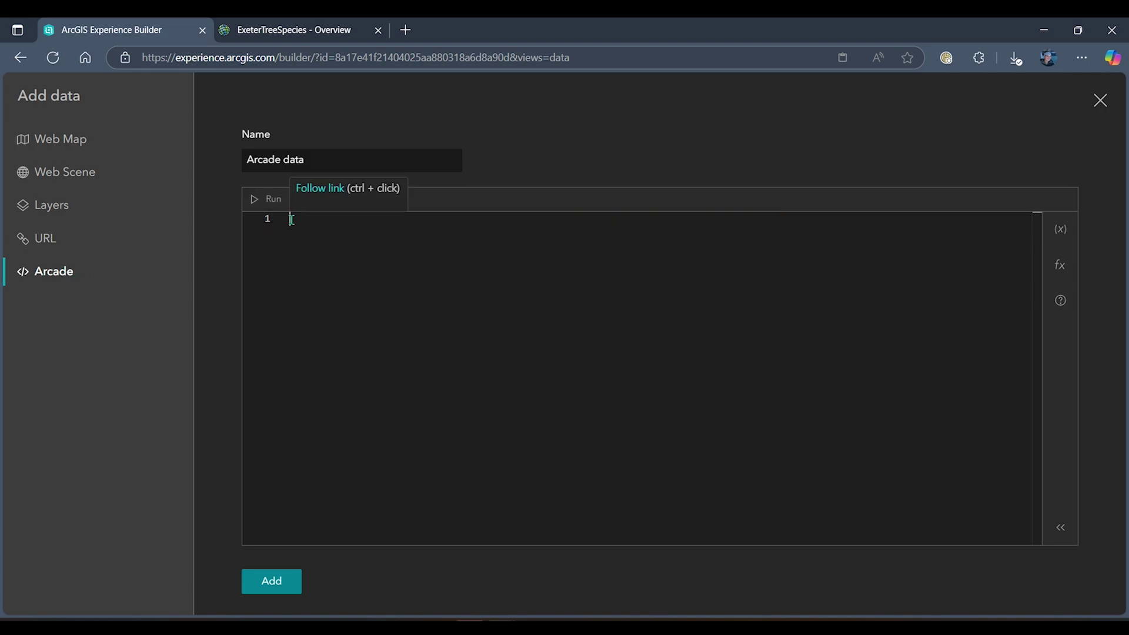
pyautogui.rightClick(292, 227)
pyautogui.click(326, 324)
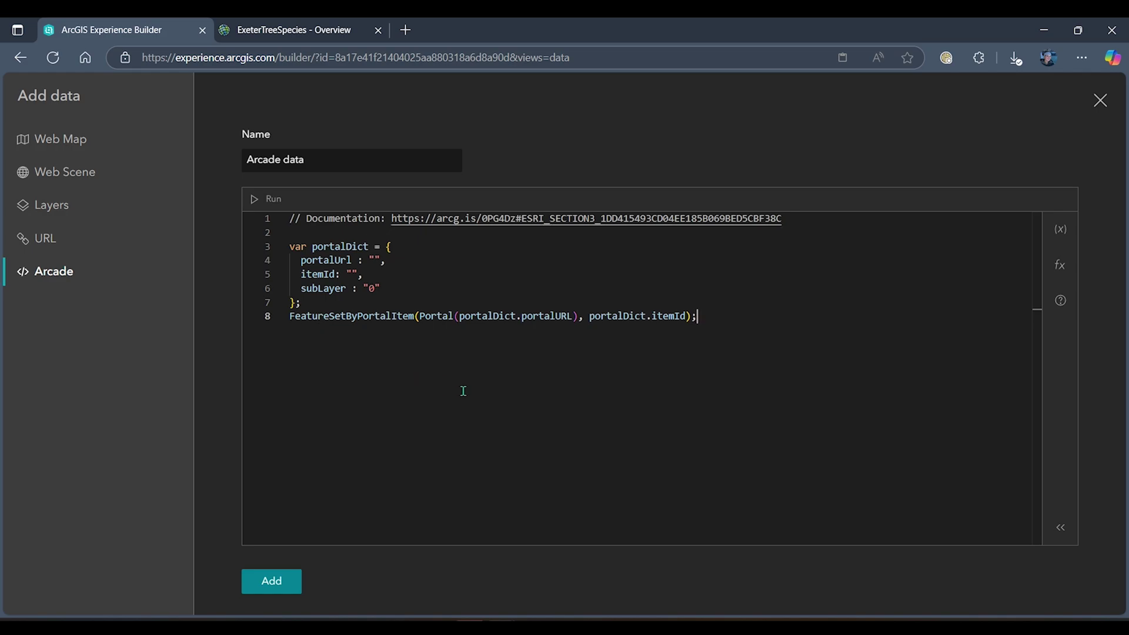
pyautogui.click(377, 260)
pyautogui.click(321, 26)
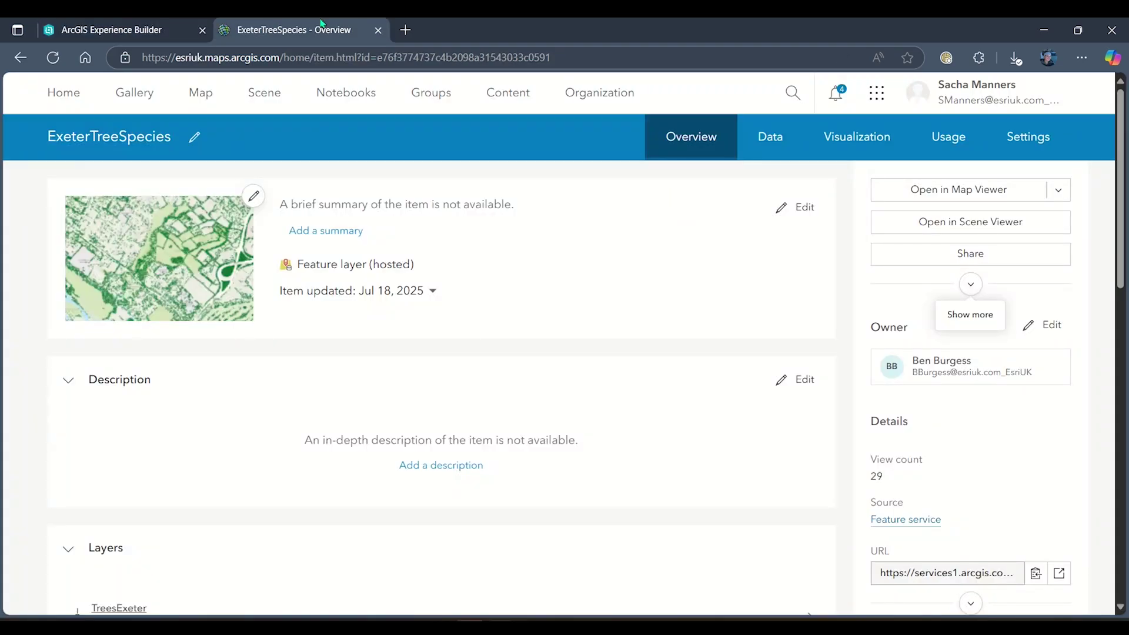
pyautogui.click(281, 59)
pyautogui.click(283, 60)
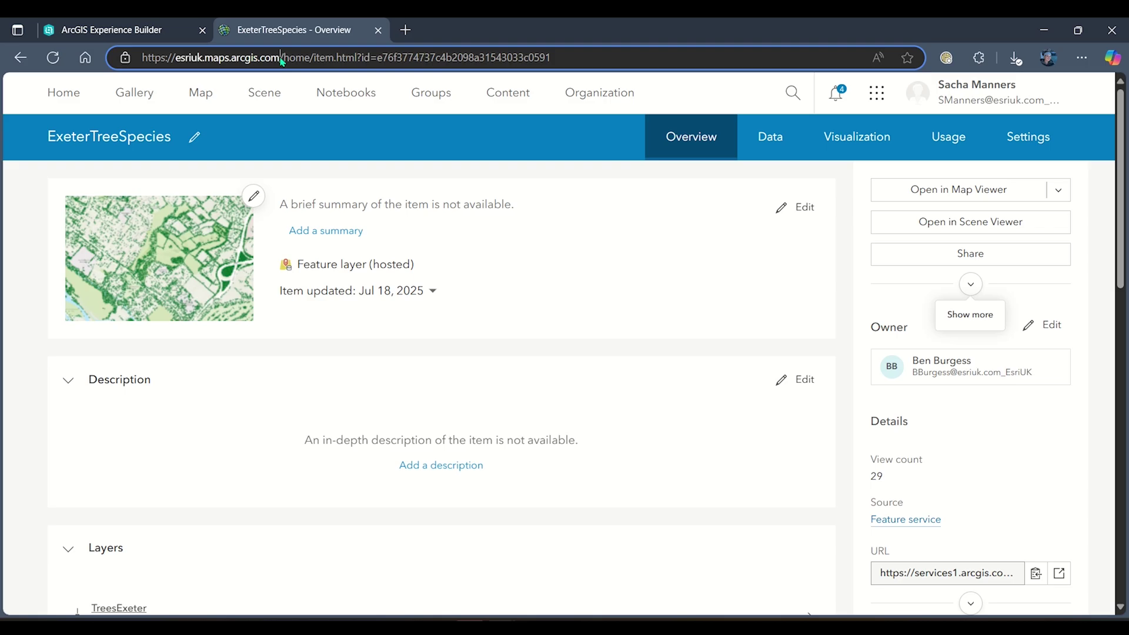
pyautogui.moveTo(282, 60); pyautogui.dragTo(141, 58)
pyautogui.rightClick(174, 64)
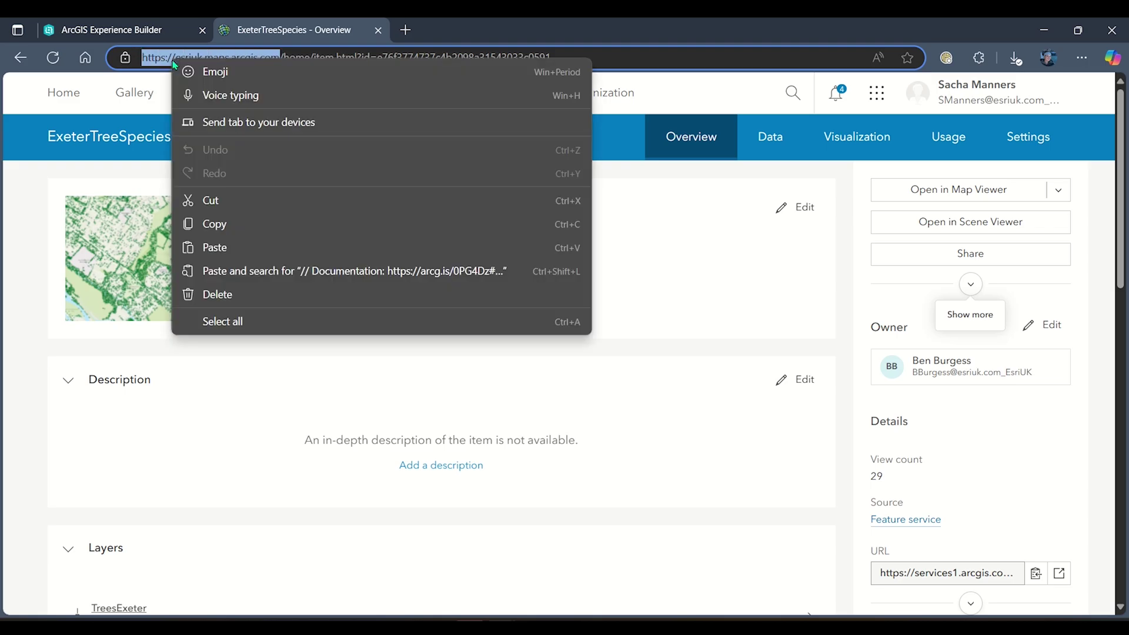
pyautogui.click(214, 223)
pyautogui.click(171, 33)
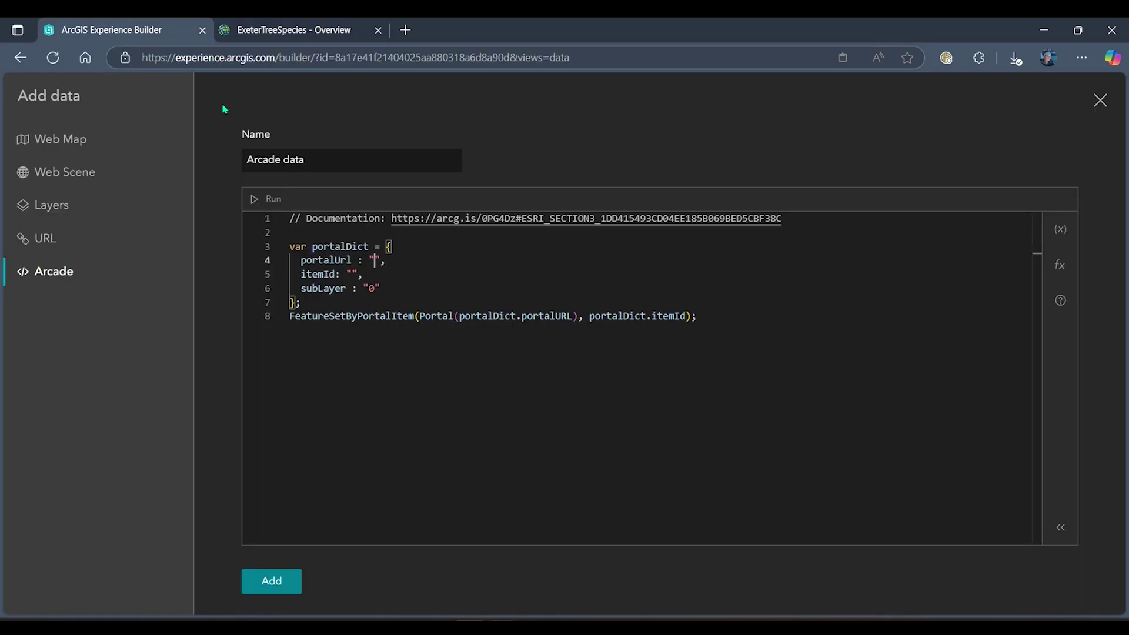
pyautogui.rightClick(375, 260)
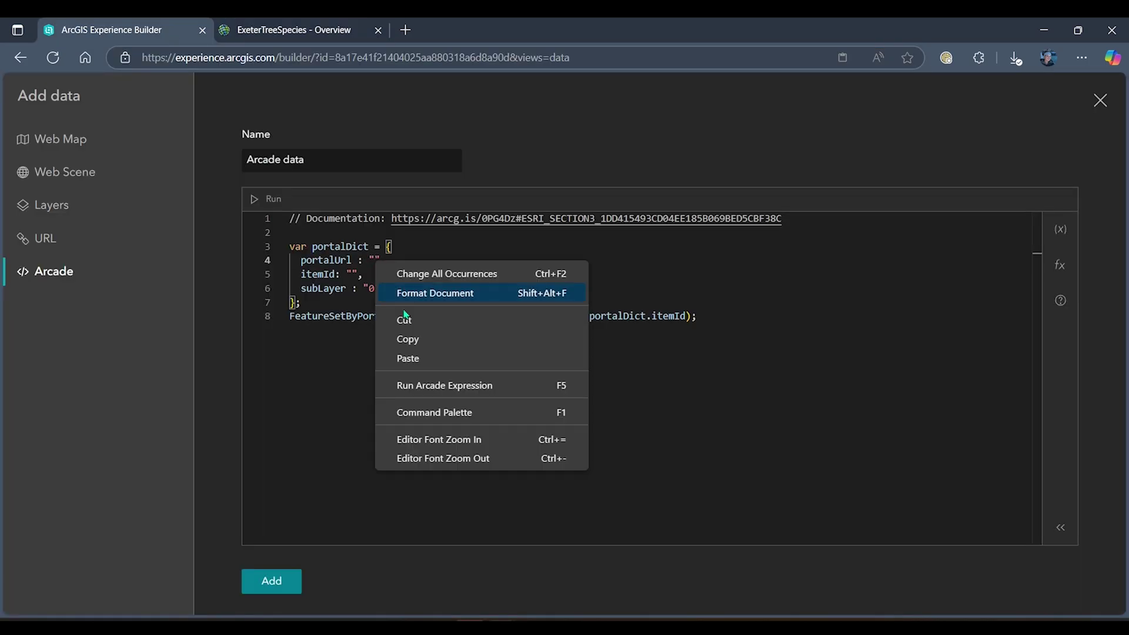
pyautogui.click(421, 360)
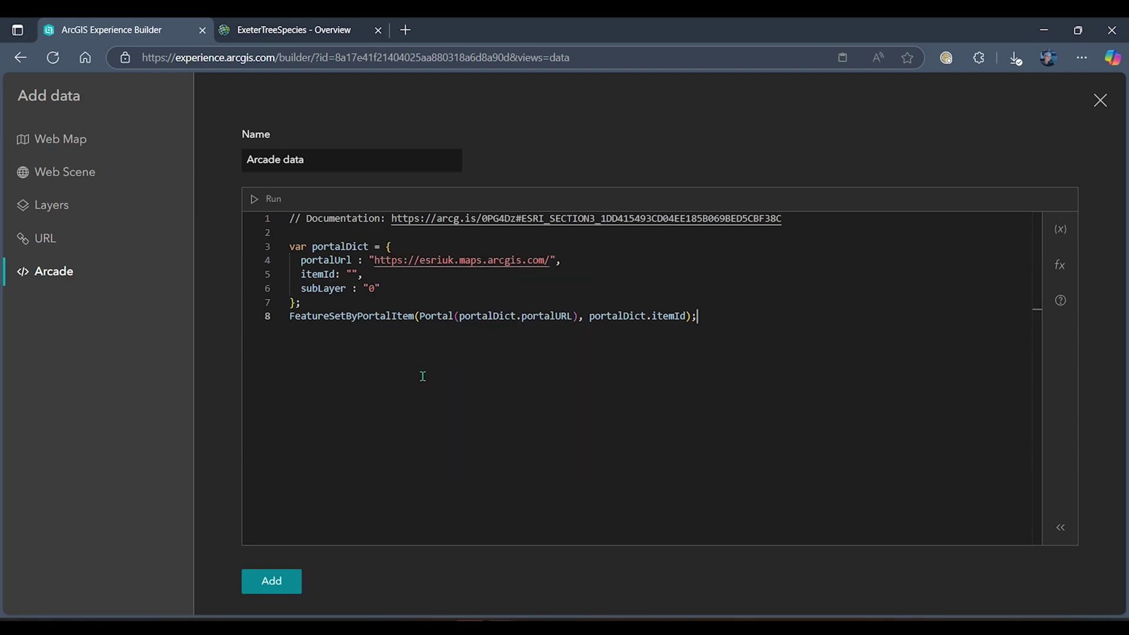
# Paste the ExeterTreeSpecies item id from the page address into the itemId value
pyautogui.click(353, 274)
pyautogui.click(297, 23)
pyautogui.moveTo(553, 57); pyautogui.dragTo(376, 58)
pyautogui.rightClick(387, 57)
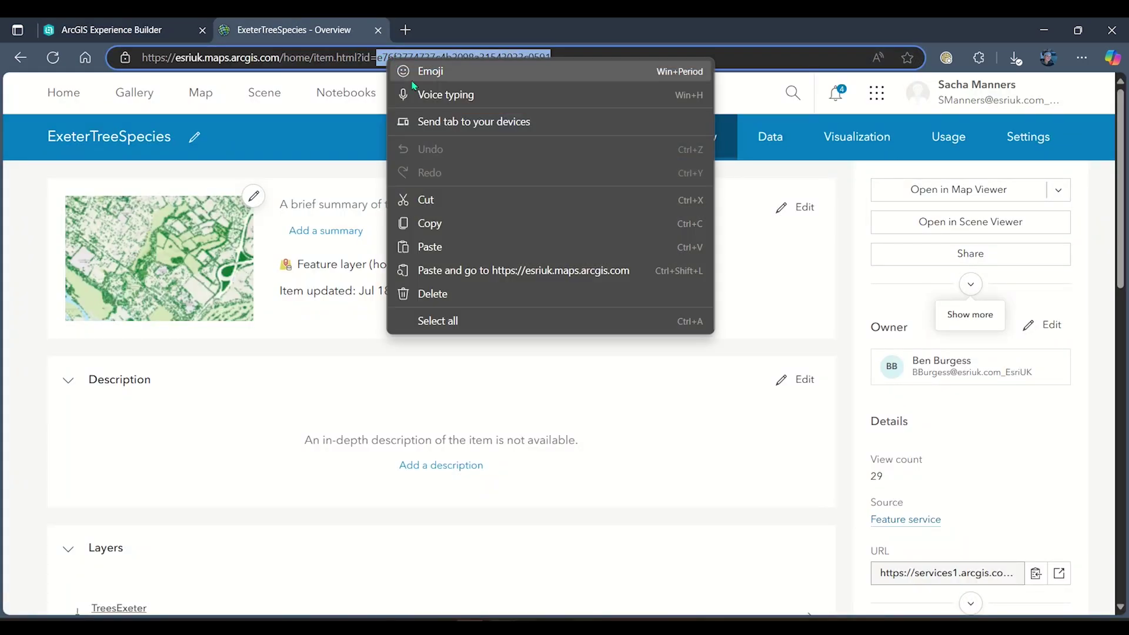
pyautogui.click(445, 231)
pyautogui.click(147, 30)
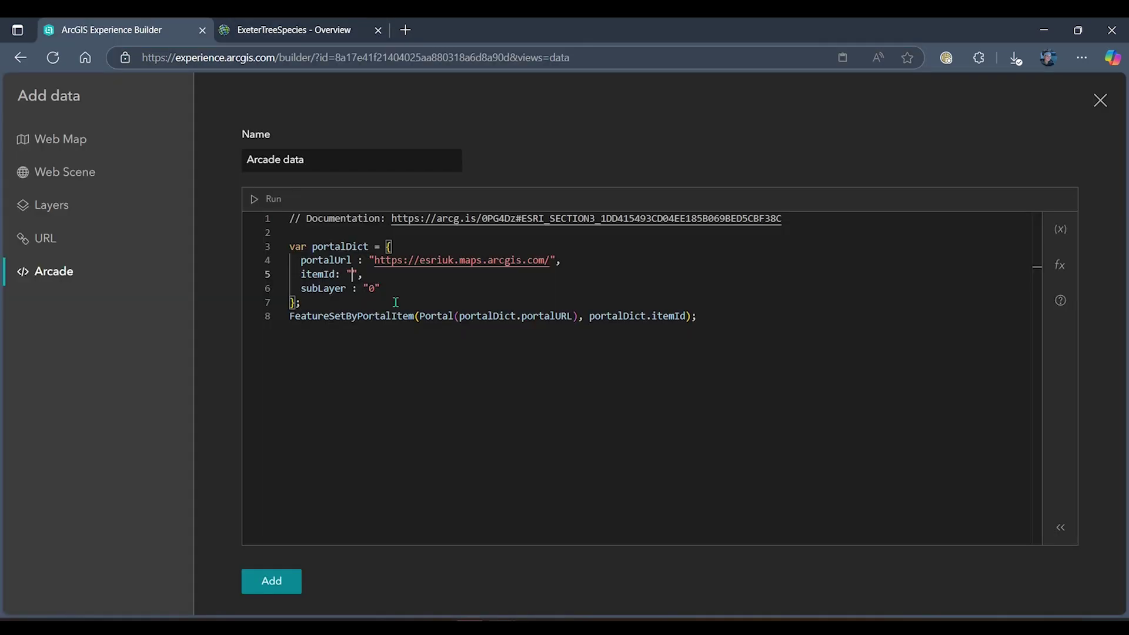
pyautogui.rightClick(351, 272)
pyautogui.click(394, 369)
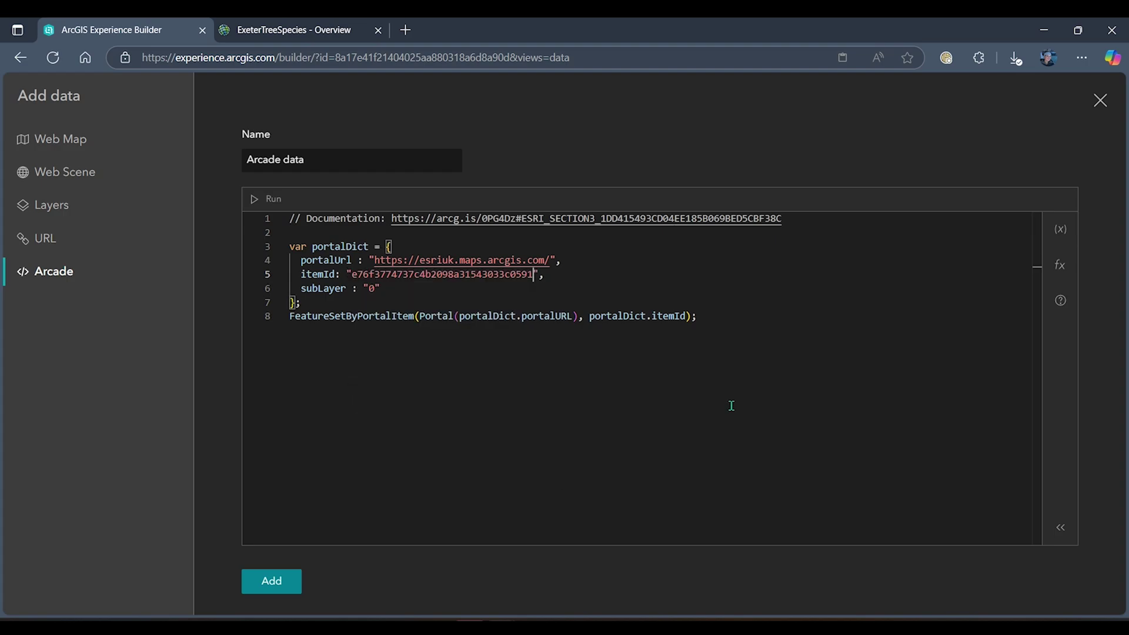
pyautogui.click(732, 406)
# Add the Arcade data feature layer to the app and switch Live view off
pyautogui.click(287, 585)
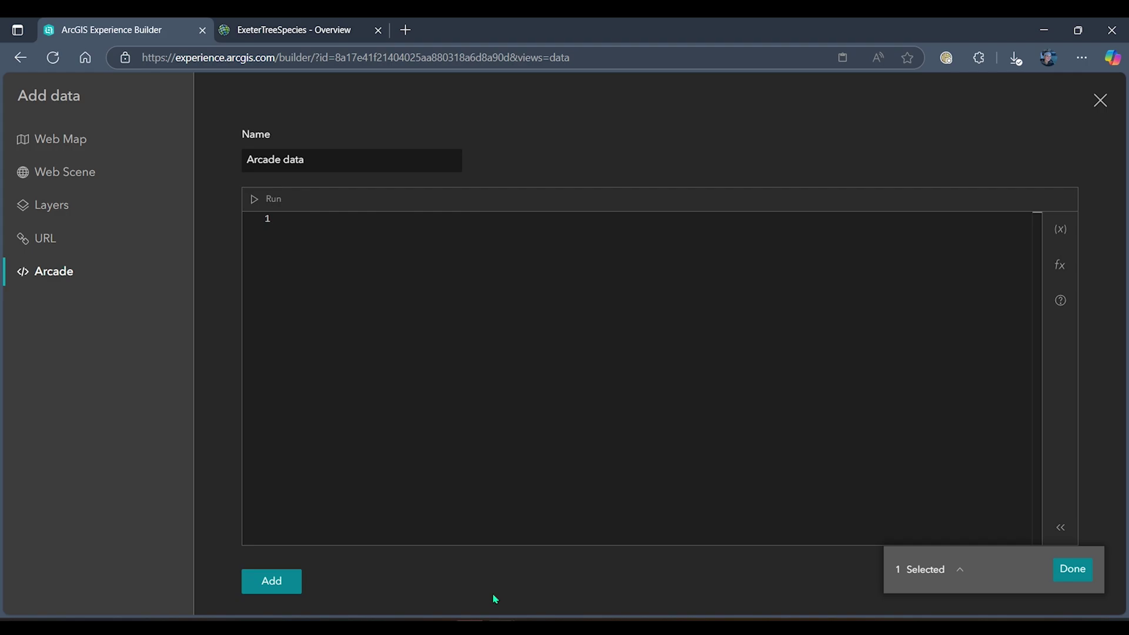
pyautogui.click(1082, 573)
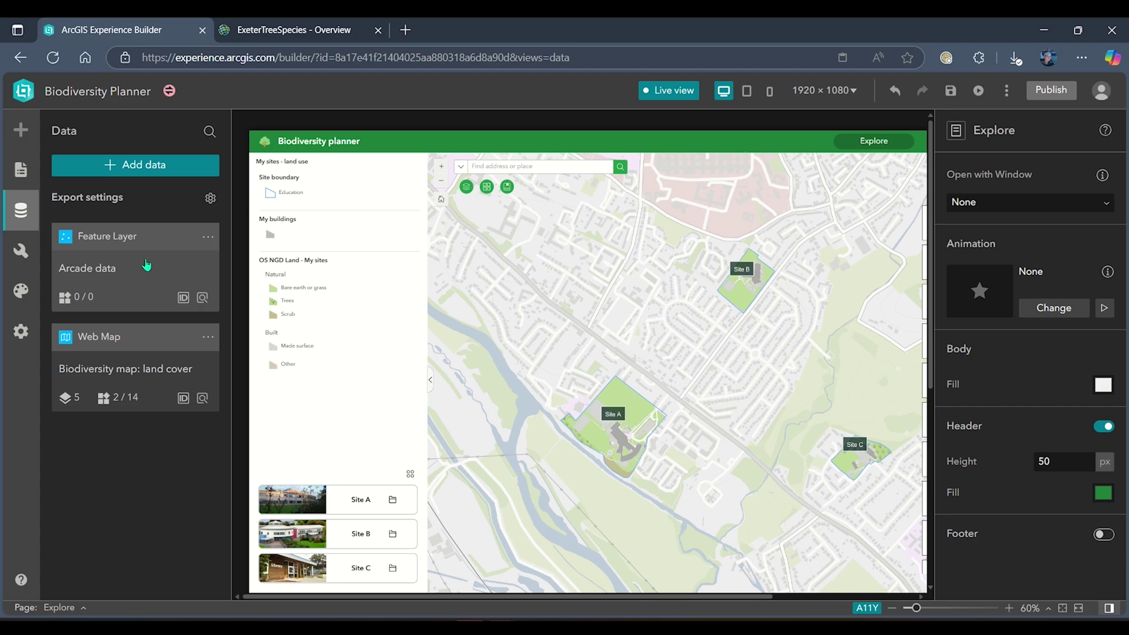
pyautogui.click(651, 94)
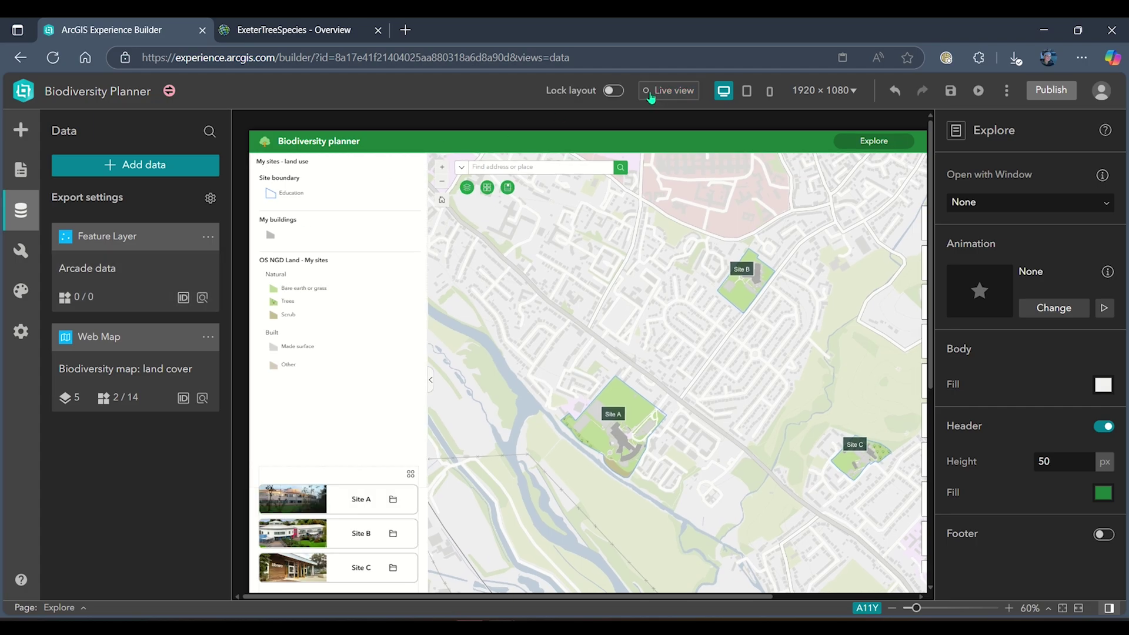
# Place a Chart widget from the Data centric widgets onto the map and collapse the sidebar
pyautogui.click(20, 130)
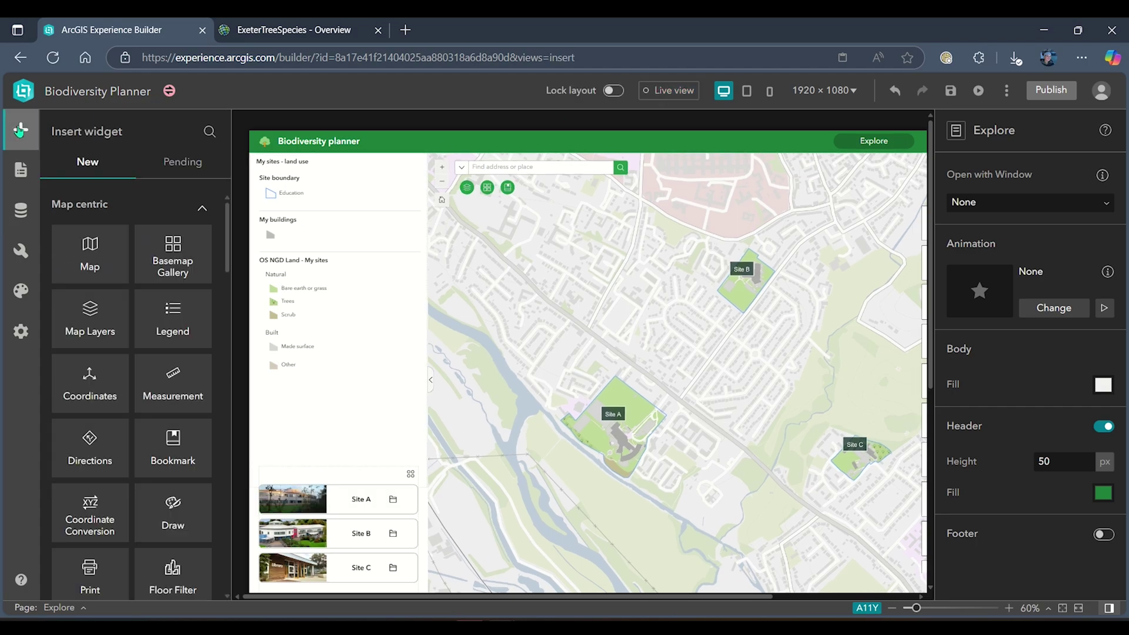
pyautogui.scroll(-3, 124, 436)
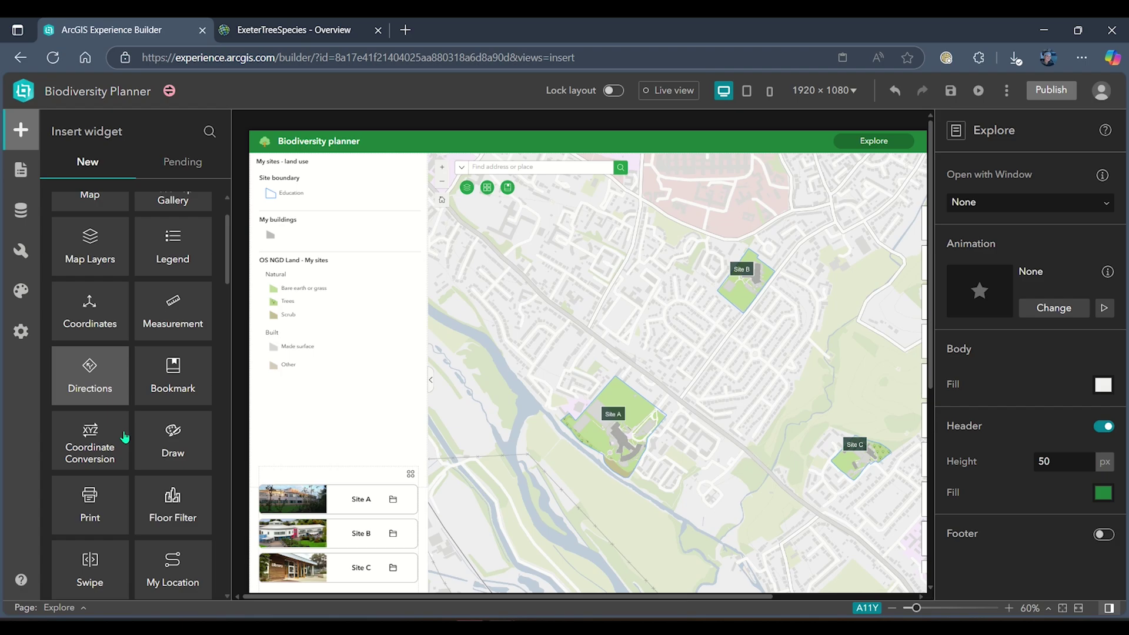
pyautogui.scroll(-12, 125, 437)
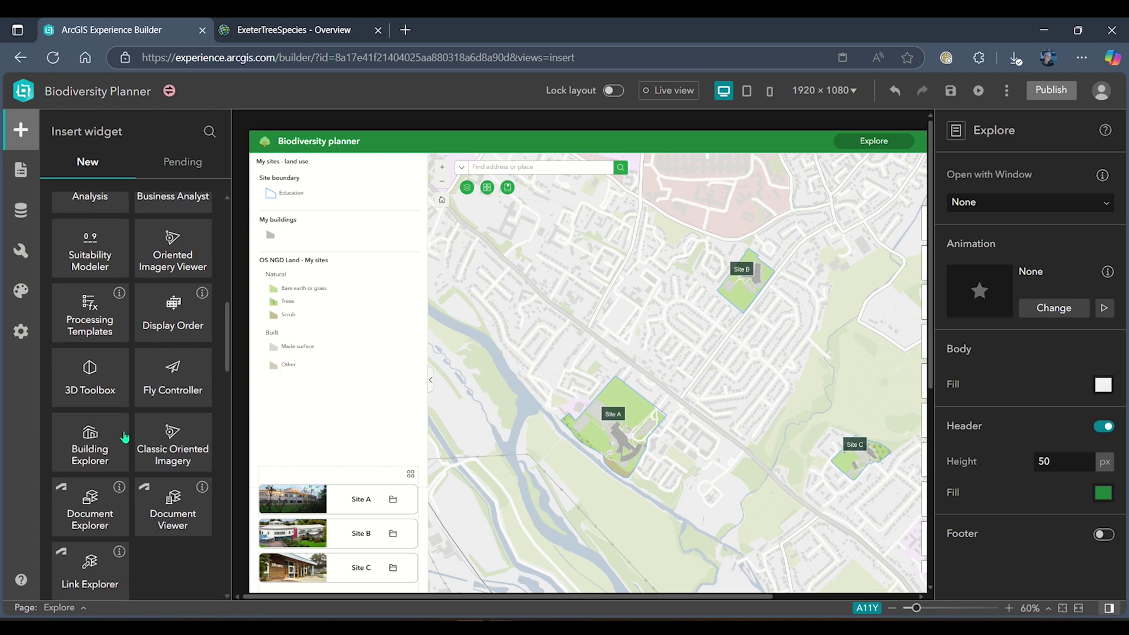
pyautogui.scroll(-2, 125, 436)
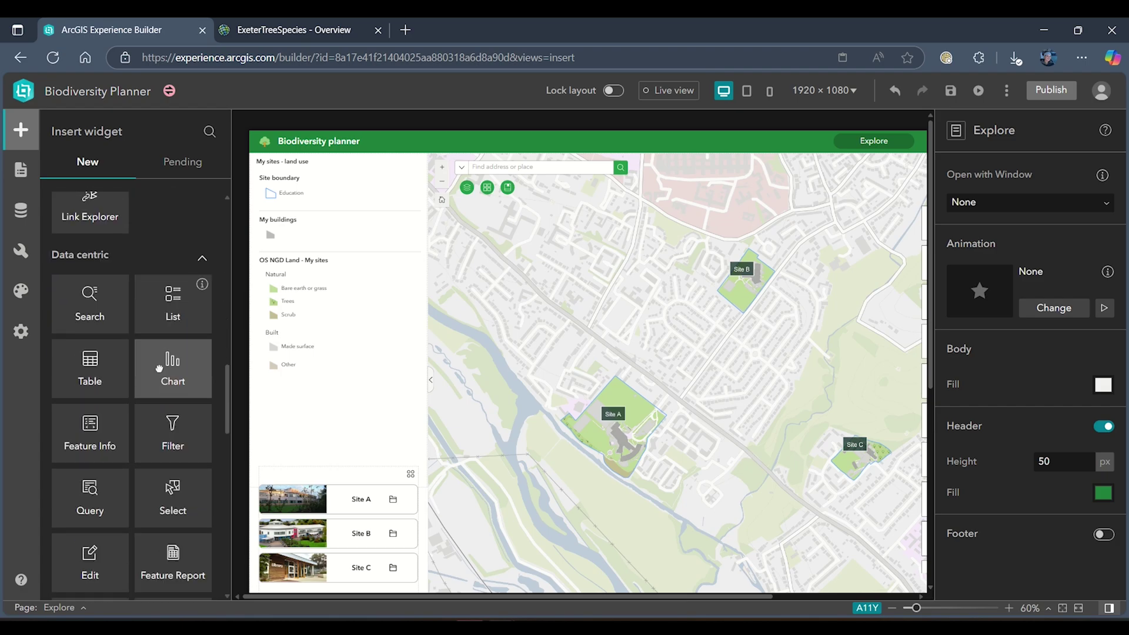
pyautogui.moveTo(166, 365); pyautogui.dragTo(582, 294)
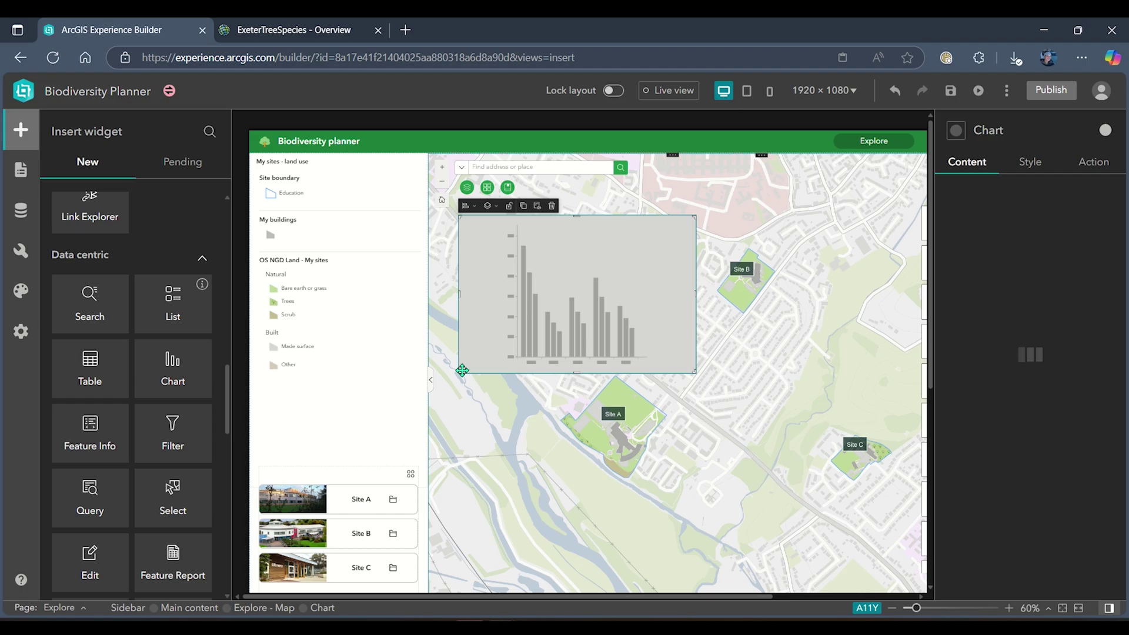
pyautogui.click(433, 381)
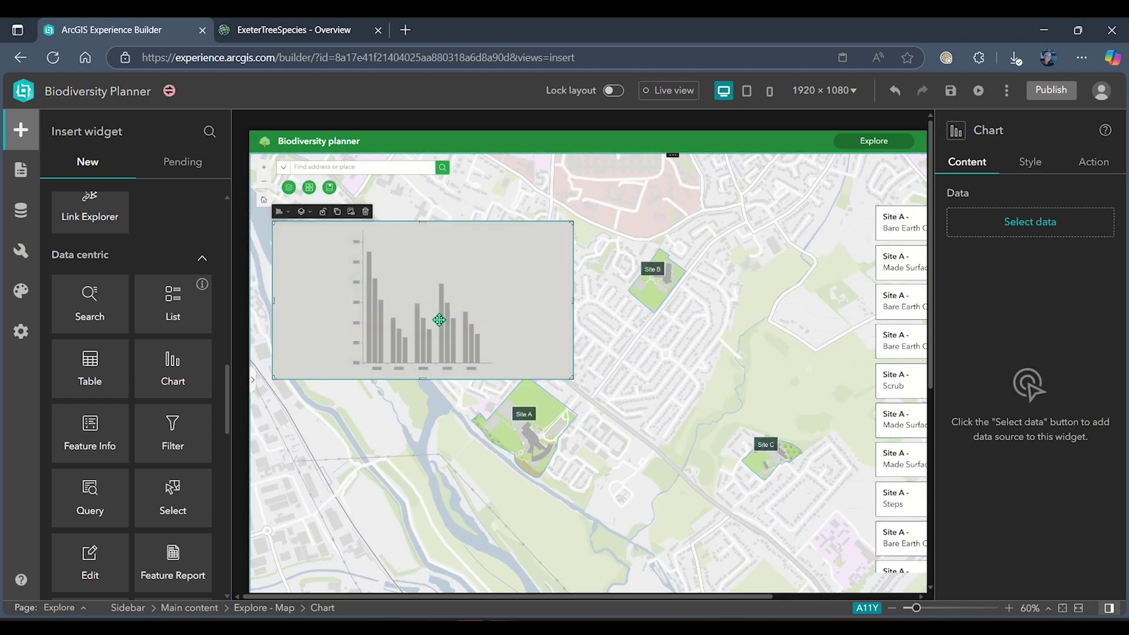
# Position the chart in the map's upper left and connect it to Arcade data
pyautogui.click(21, 129)
pyautogui.moveTo(257, 244); pyautogui.dragTo(259, 241)
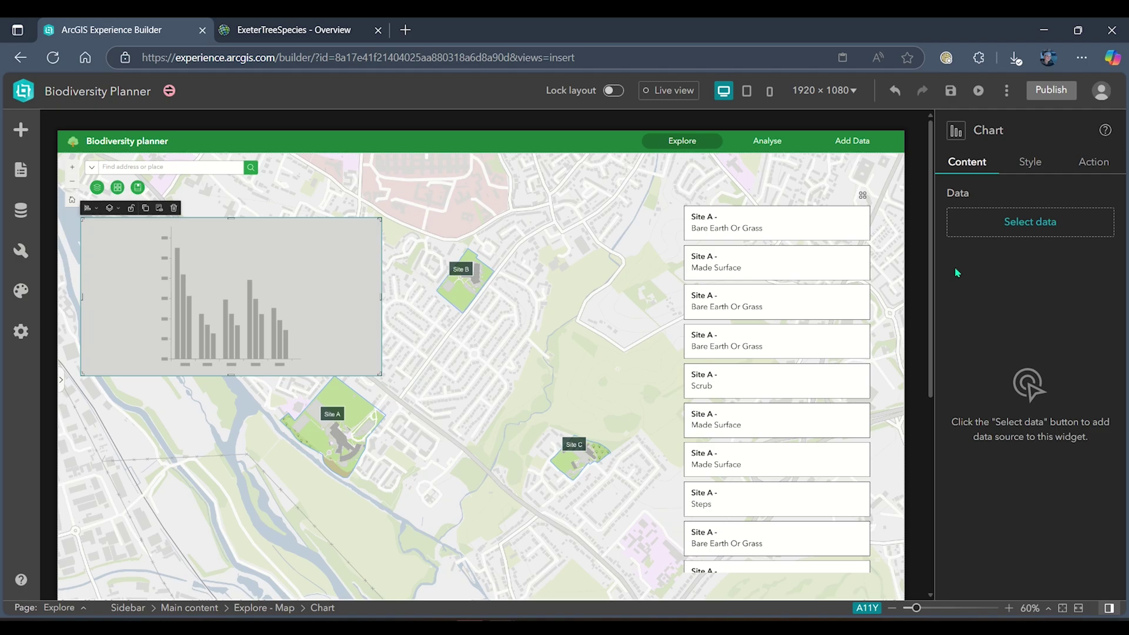
pyautogui.click(1012, 228)
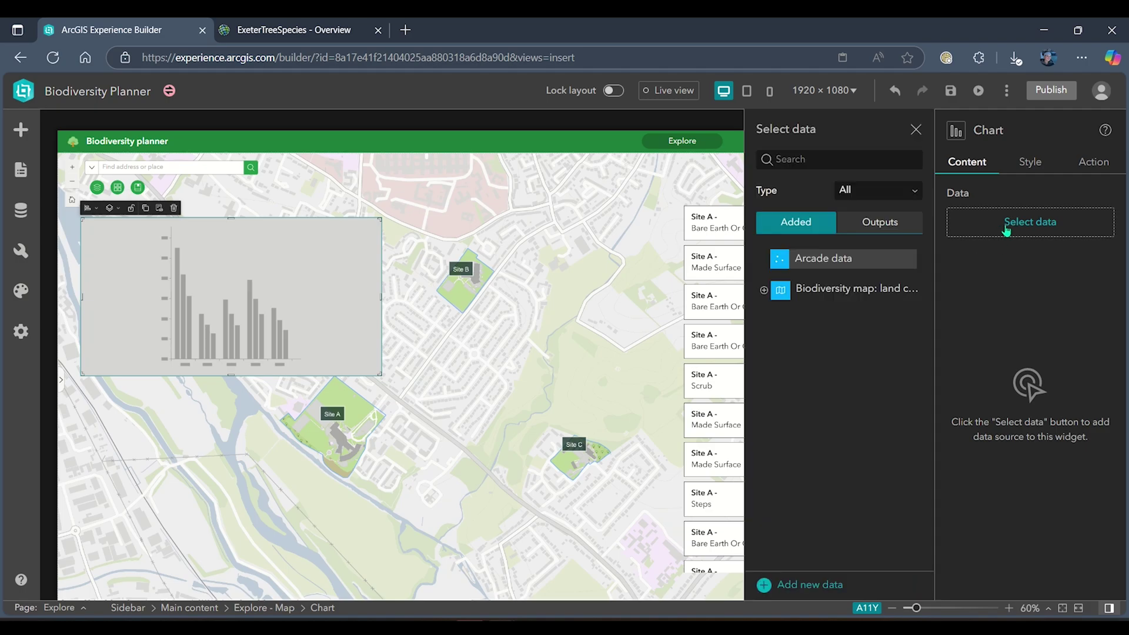
pyautogui.click(864, 264)
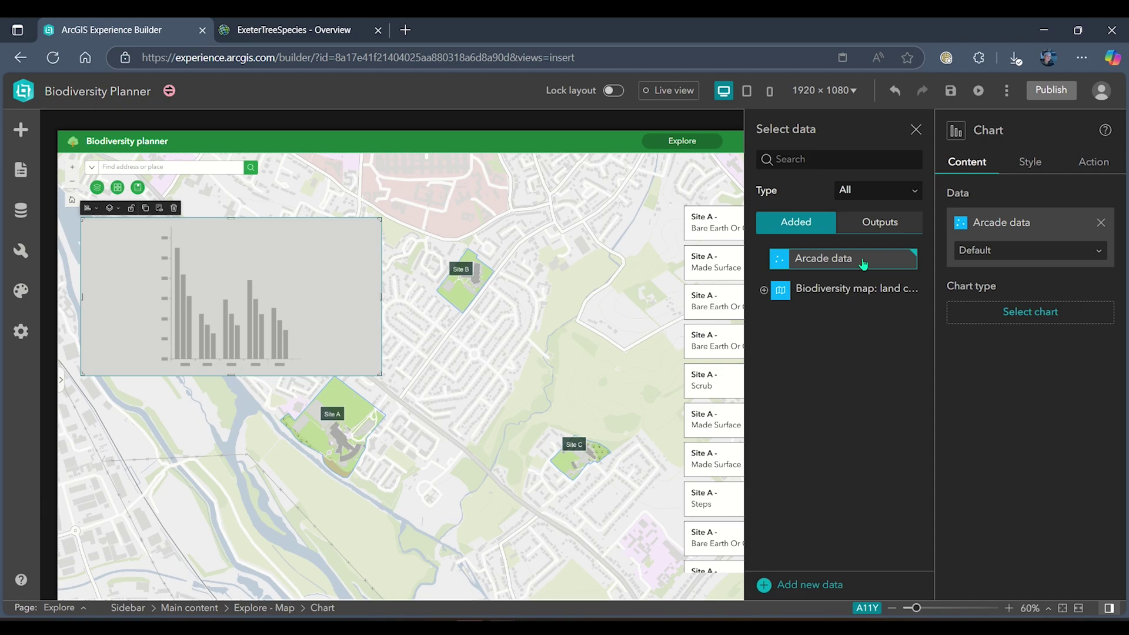
# Make it a column chart with Species as the category field
pyautogui.click(993, 312)
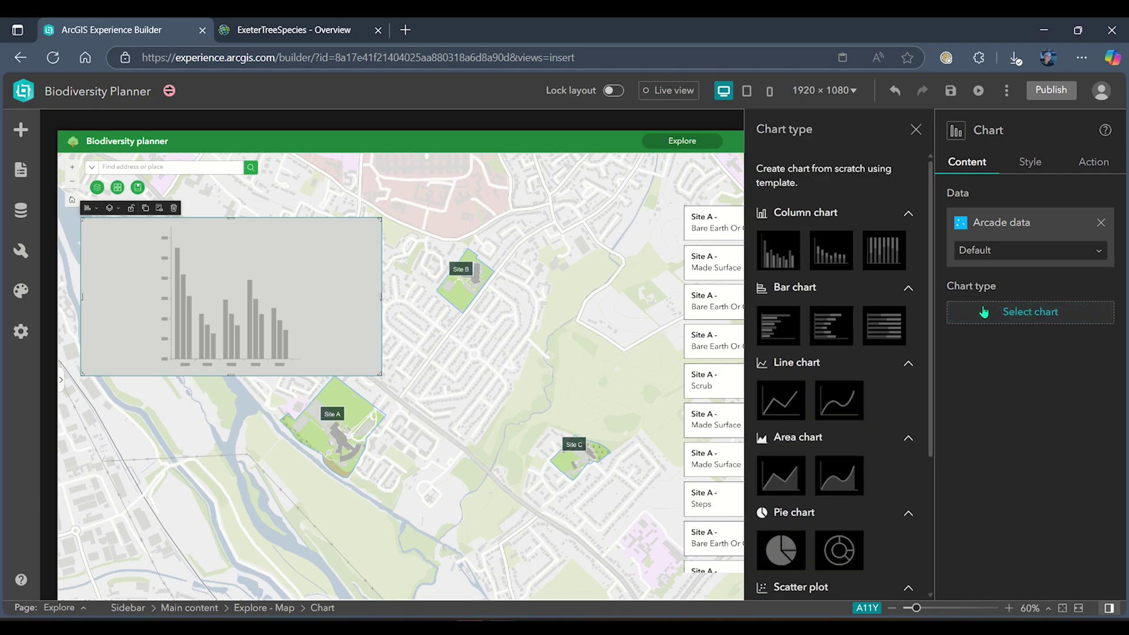
pyautogui.click(766, 256)
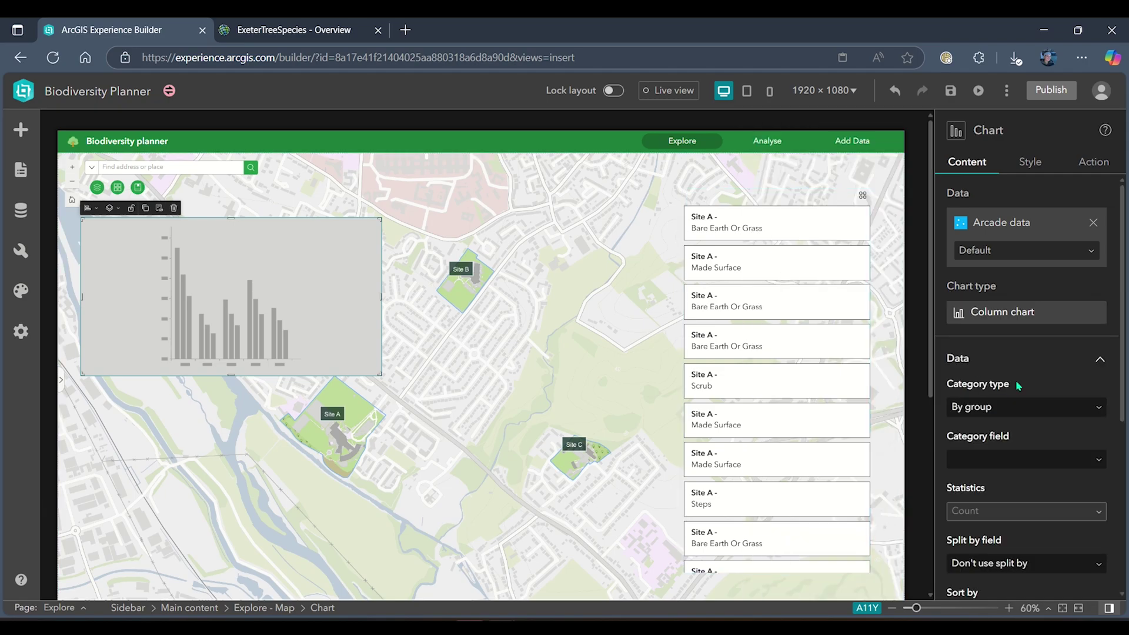
pyautogui.scroll(-3, 1029, 391)
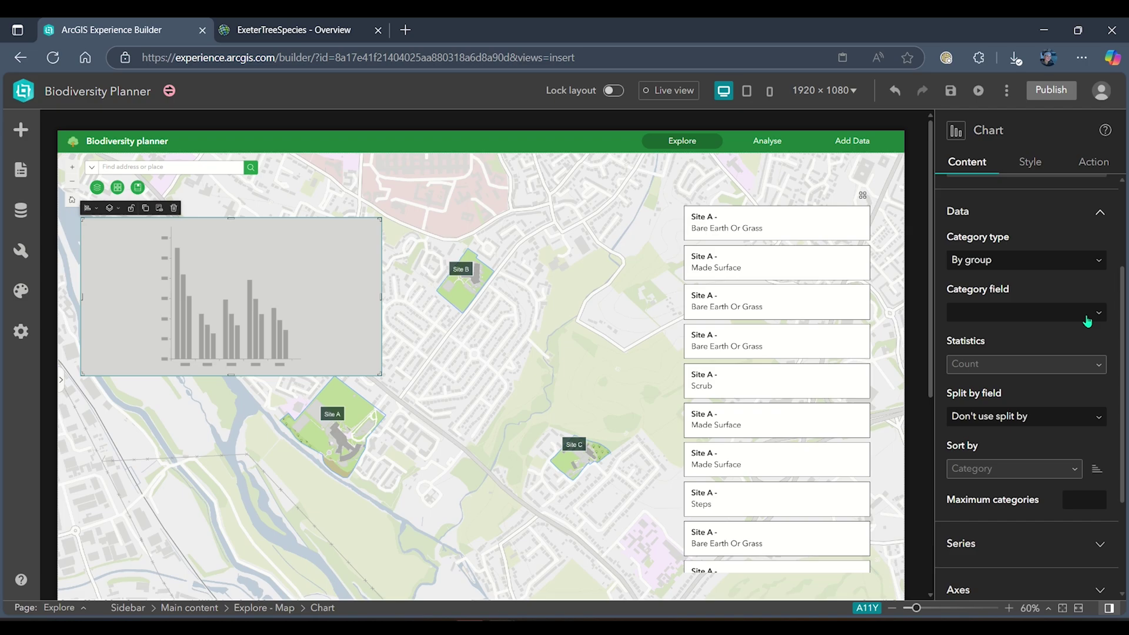
pyautogui.click(1086, 317)
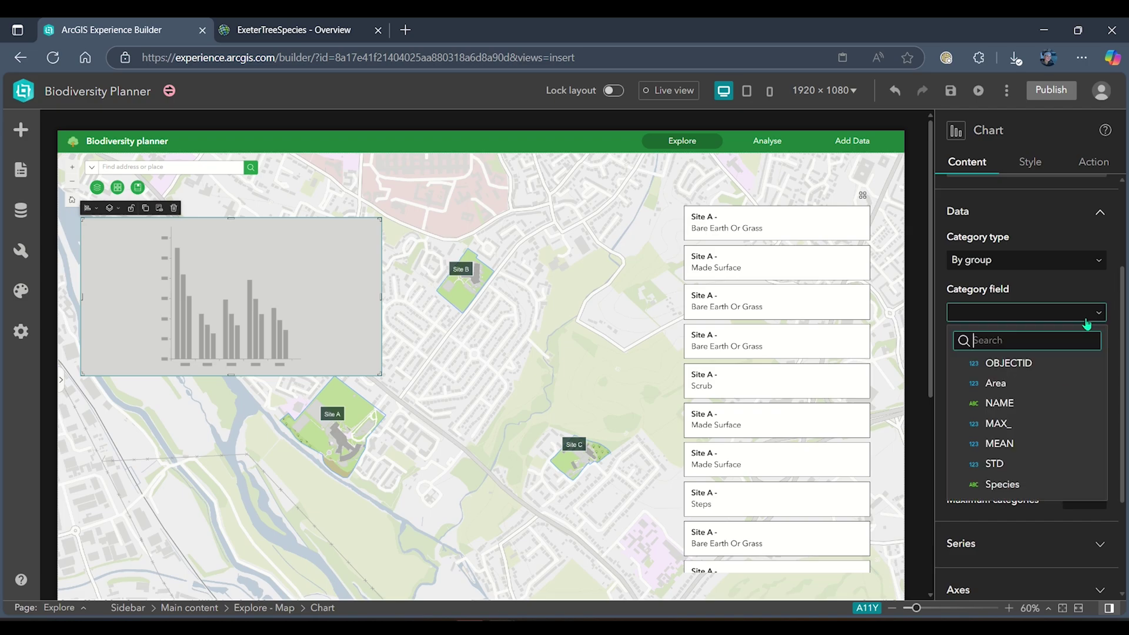
pyautogui.click(1043, 483)
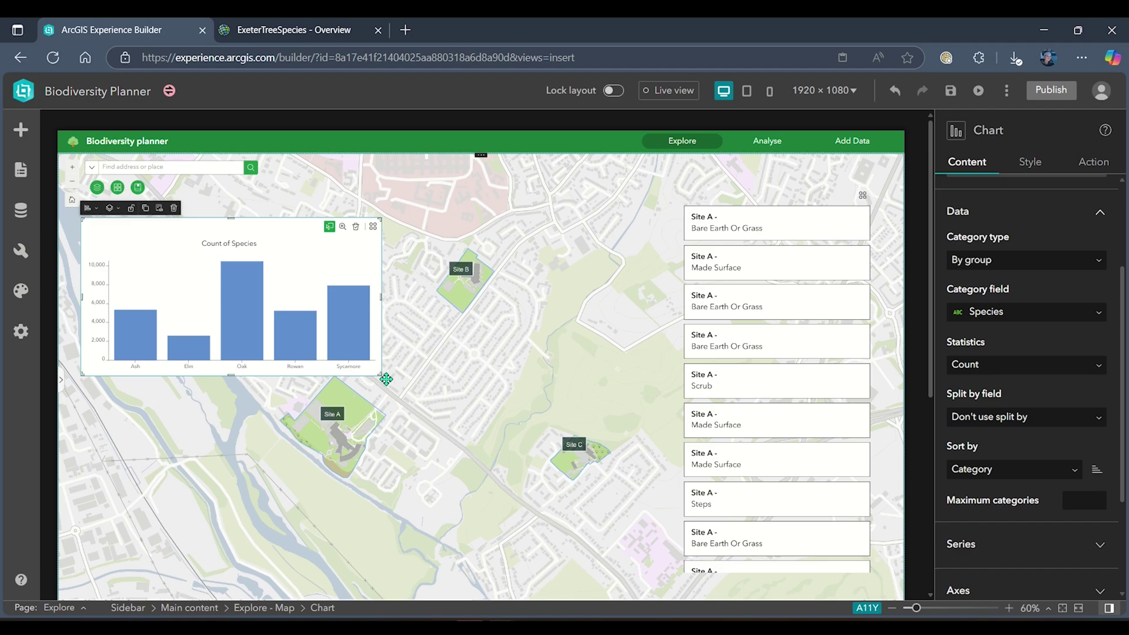
# Enlarge the Count of Species chart, nudge it left and widen it slightly
pyautogui.moveTo(381, 374); pyautogui.dragTo(436, 512)
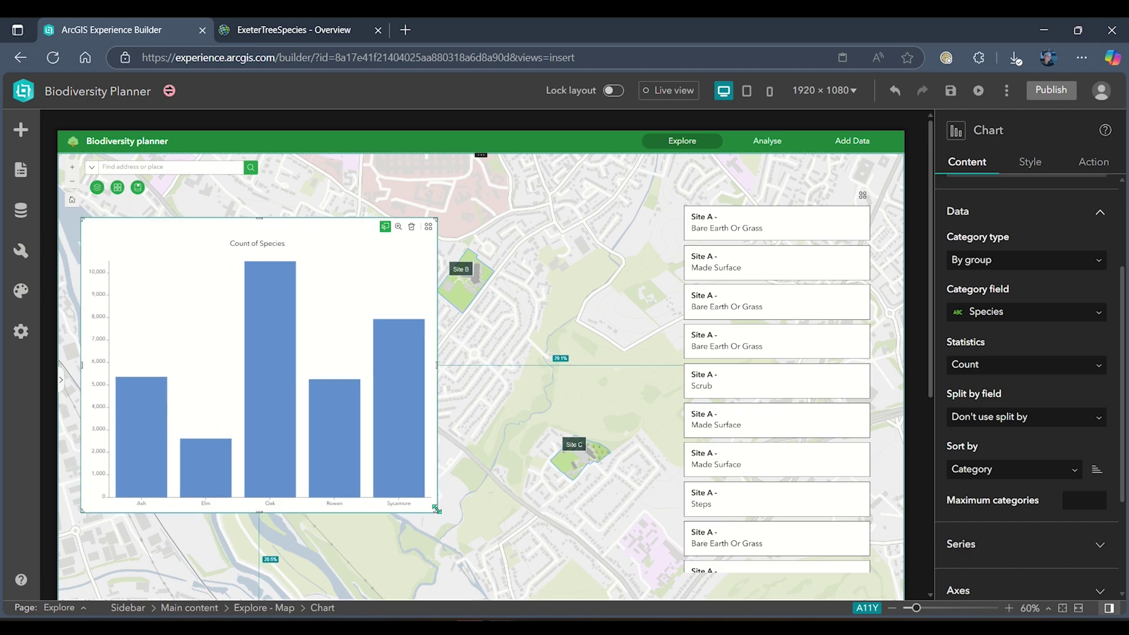
pyautogui.moveTo(317, 235); pyautogui.dragTo(305, 236)
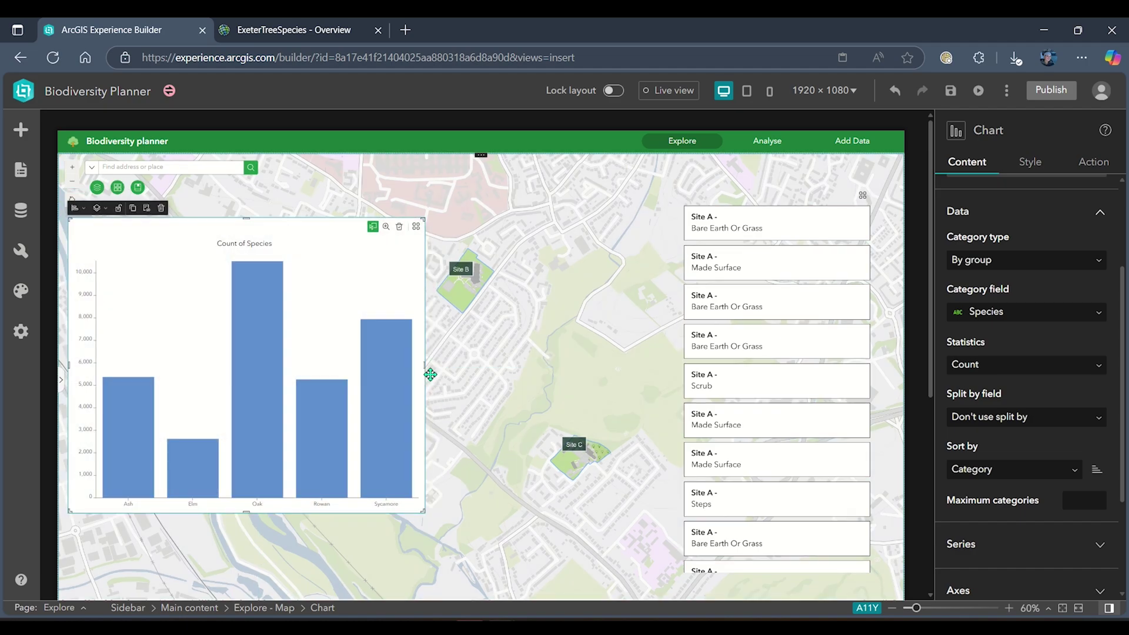
pyautogui.moveTo(425, 366); pyautogui.dragTo(433, 365)
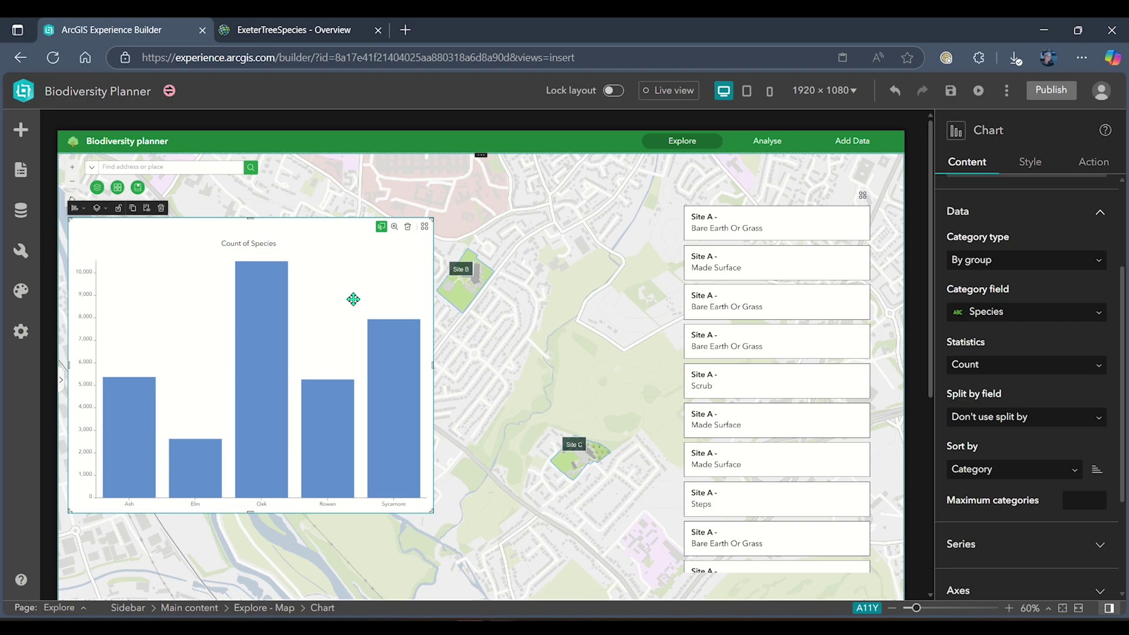
pyautogui.scroll(-3, 1025, 398)
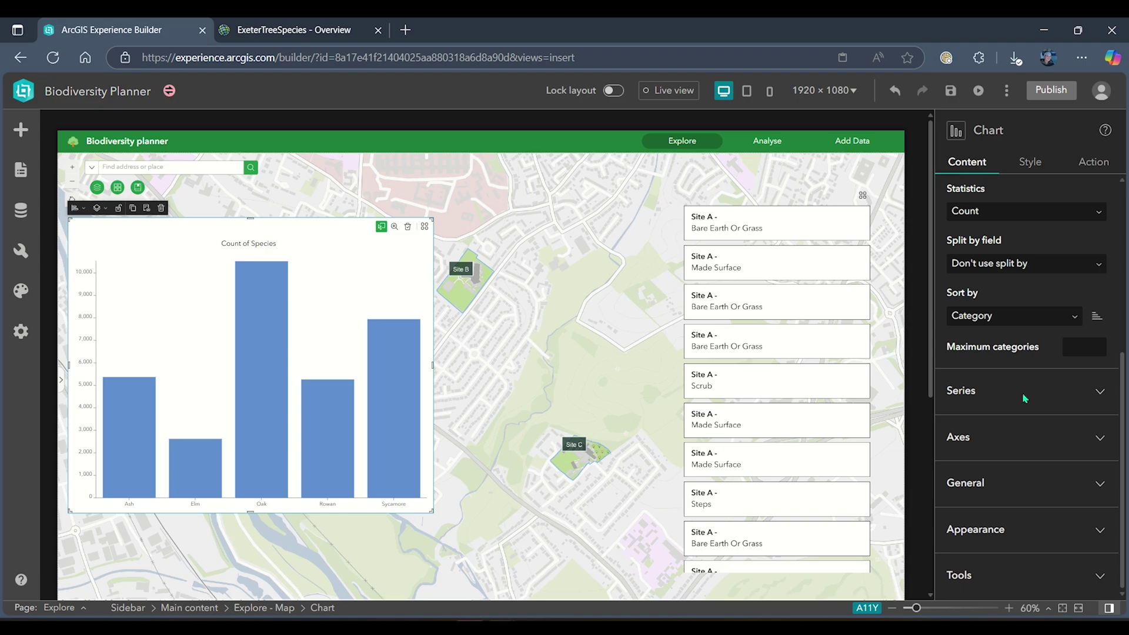